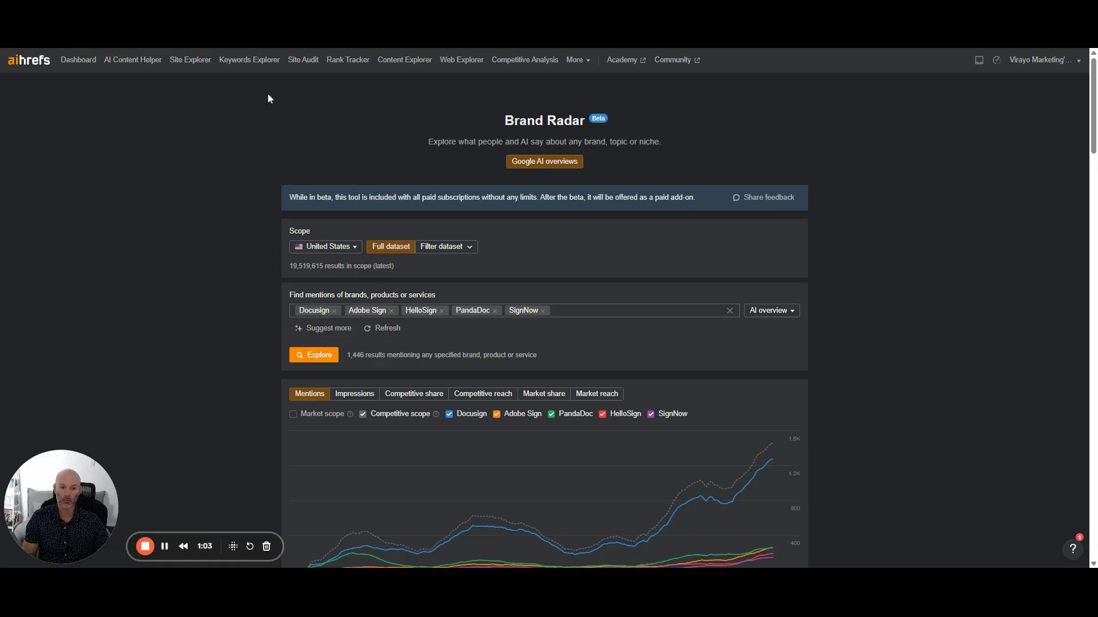
Step: Keep the full dataset in scope and limit mentions to AI overviews
scroll(260, 180, down, 1)
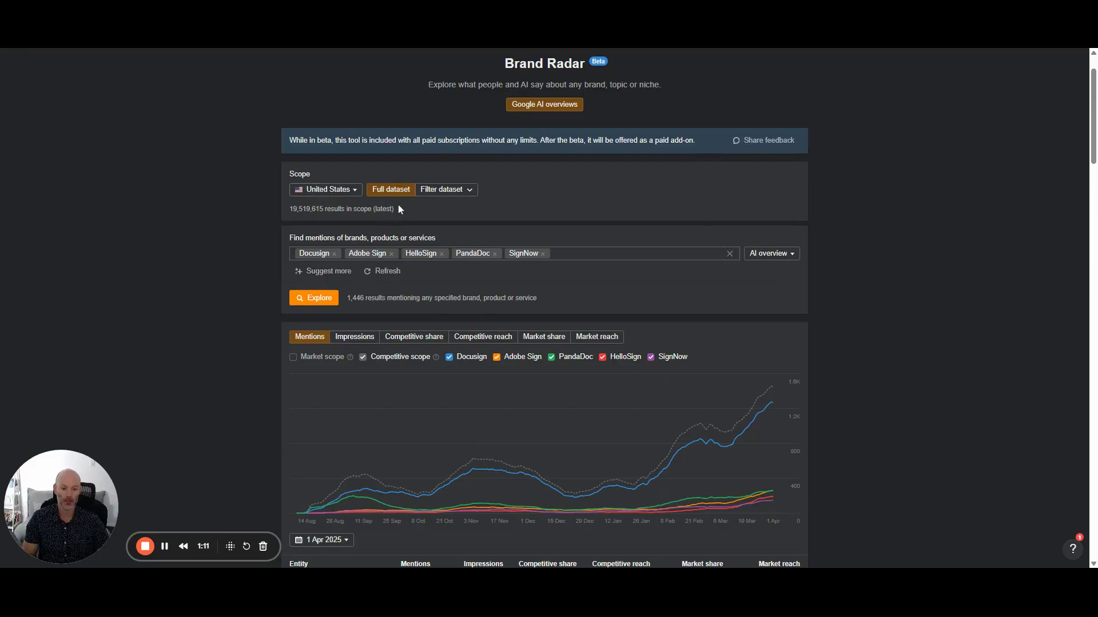
click(465, 193)
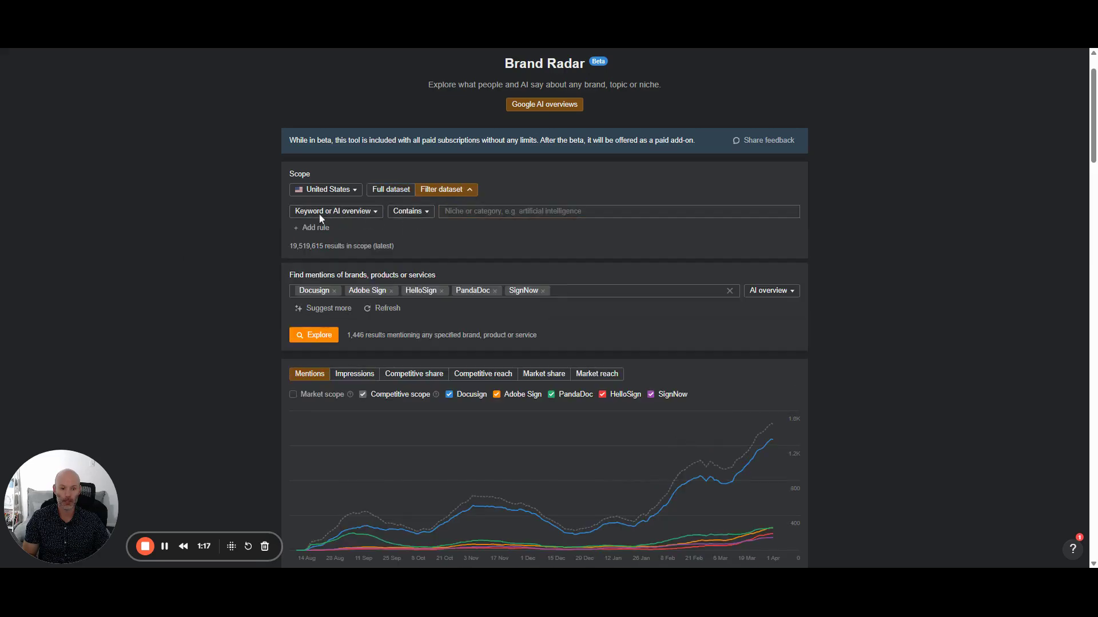
click(391, 190)
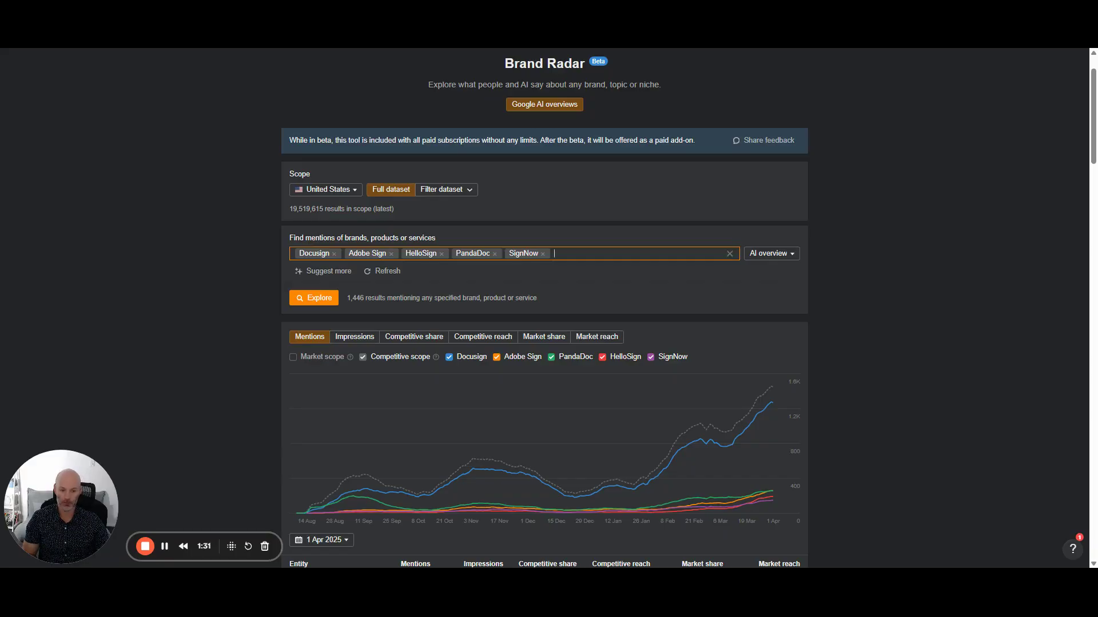
click(779, 255)
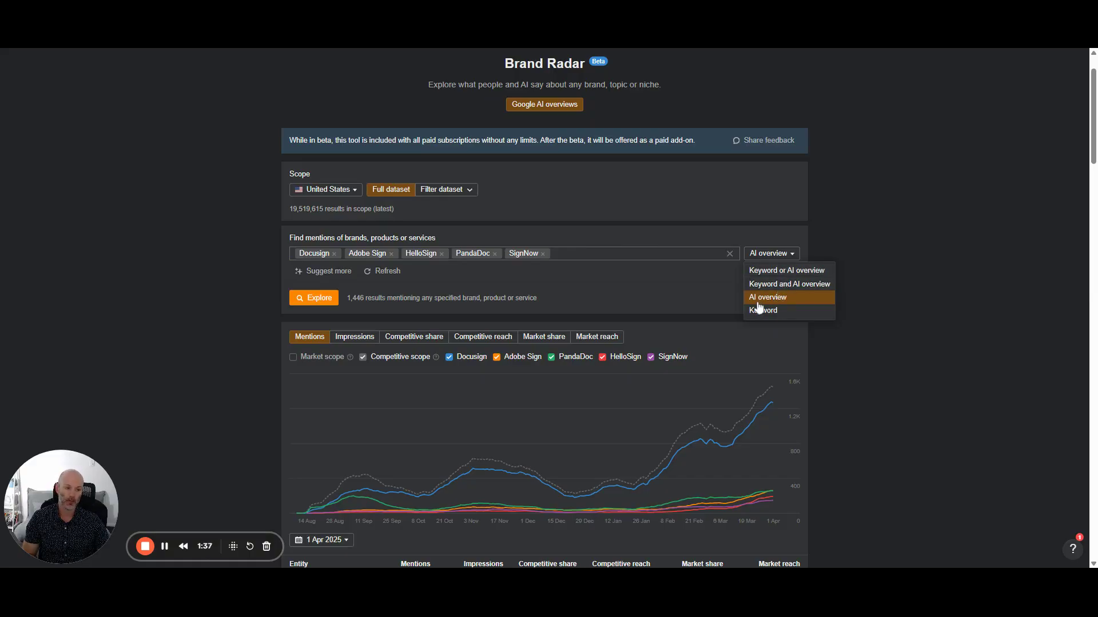
click(208, 293)
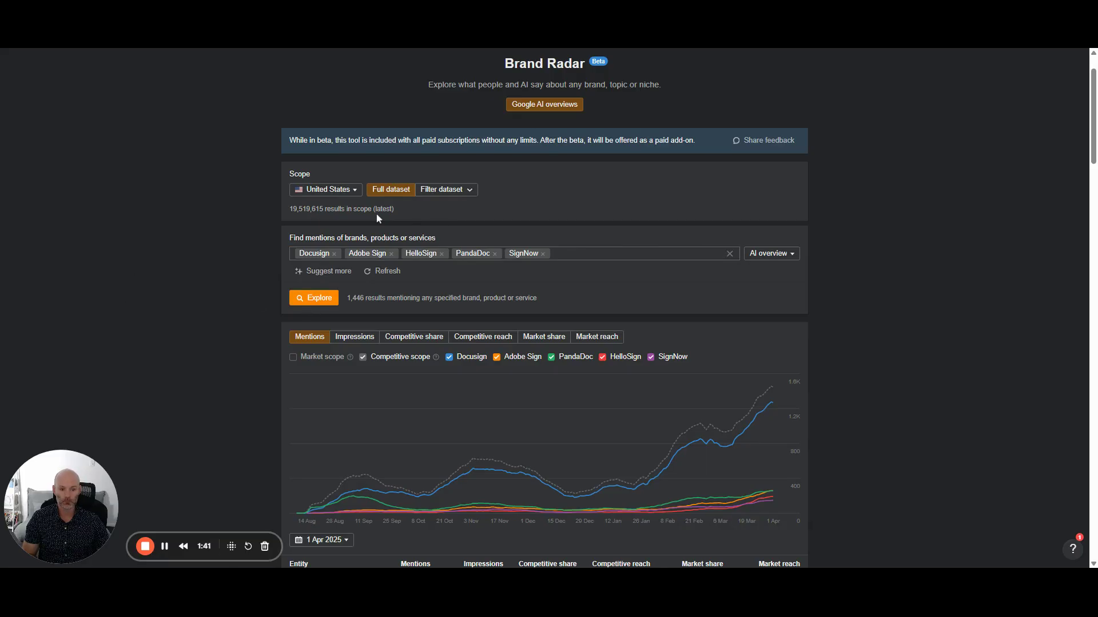
scroll(376, 214, down, 2)
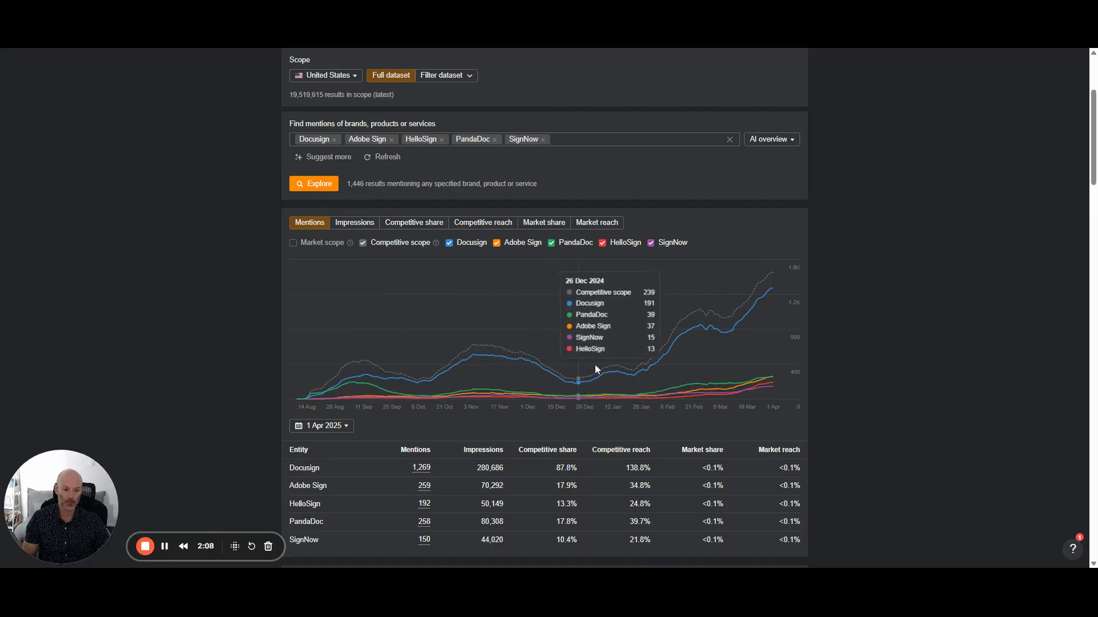
Step: Compare the brand chart by impressions and share percentage, then return to mention counts
click(340, 229)
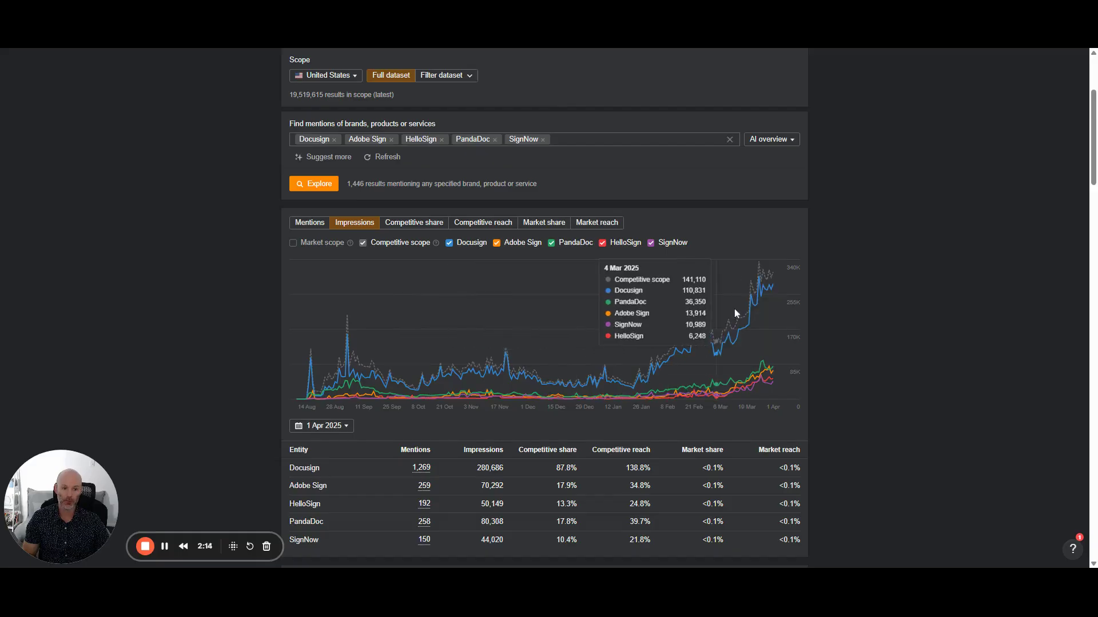
click(410, 224)
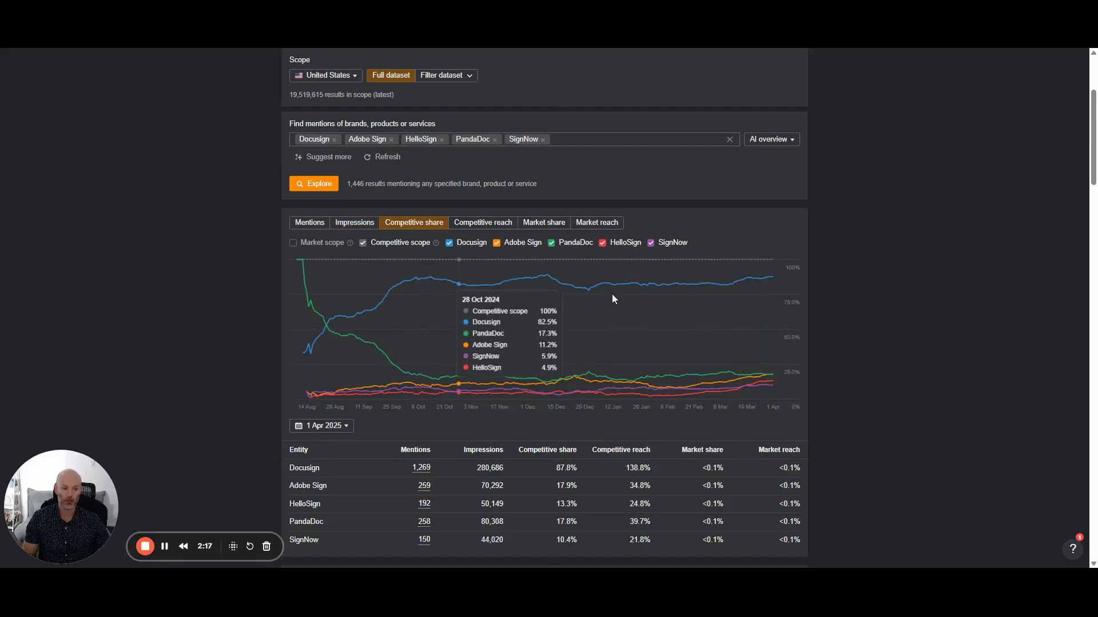
click(307, 224)
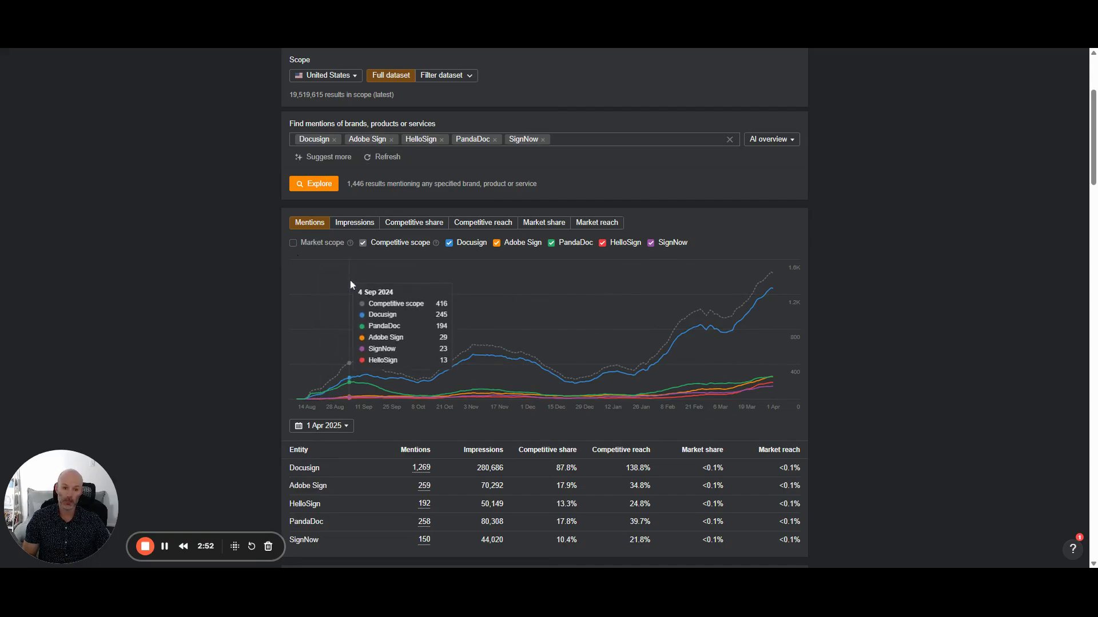
scroll(335, 283, down, 1)
scroll(334, 281, down, 2)
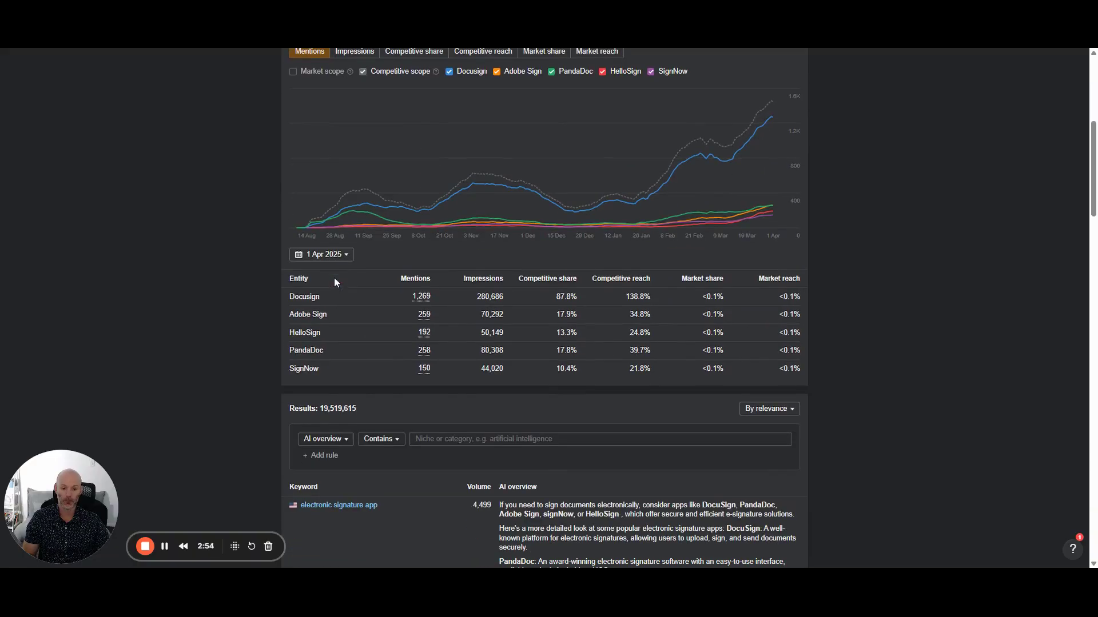
scroll(264, 238, down, 1)
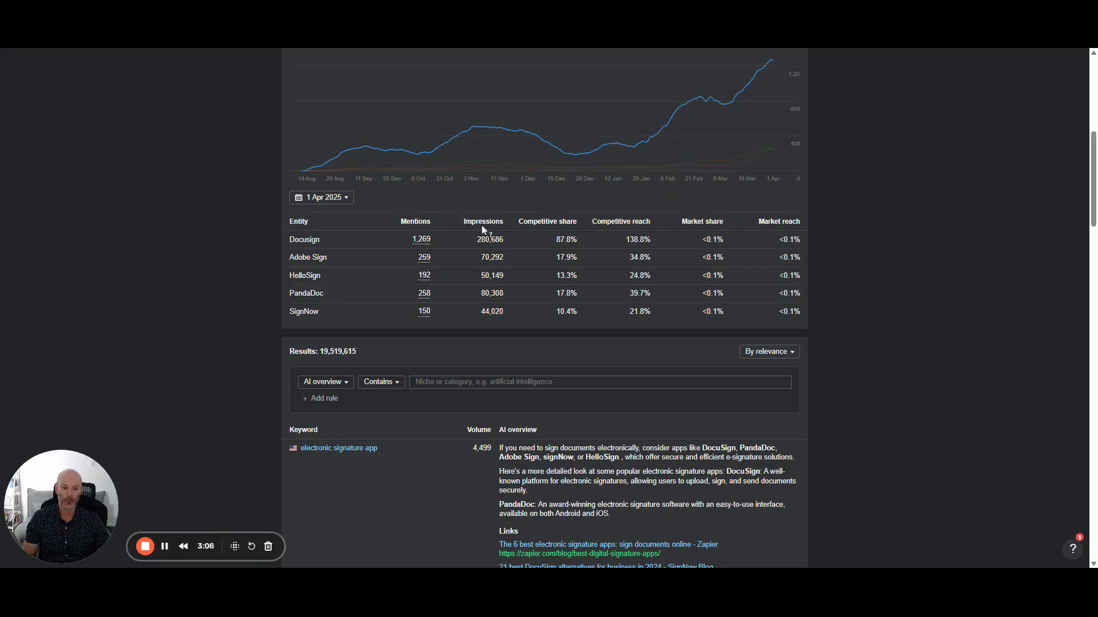
mouse_move(564, 228)
Step: Set the results filter to match all rules, with one rule containing 'docusign'
scroll(321, 261, down, 1)
scroll(321, 262, down, 3)
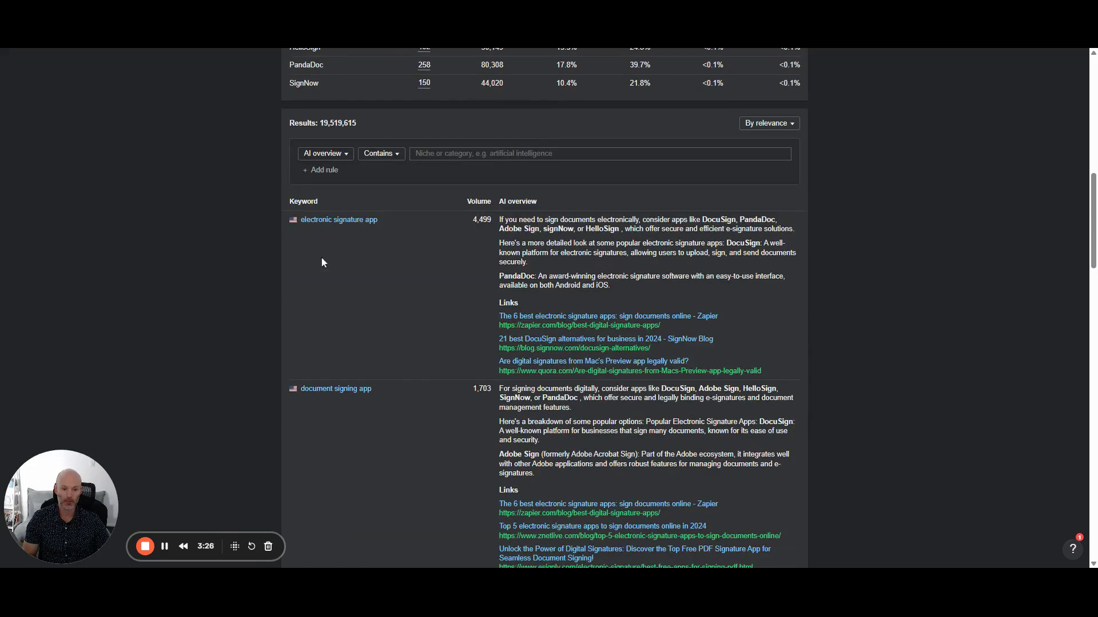
click(321, 170)
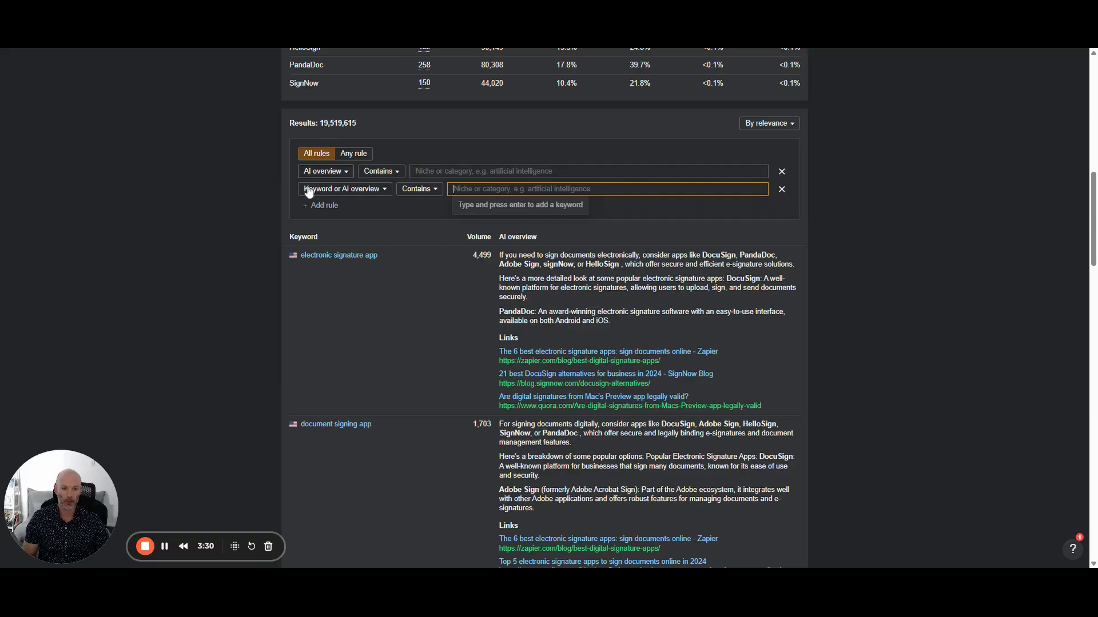
click(353, 154)
scroll(313, 155, down, 1)
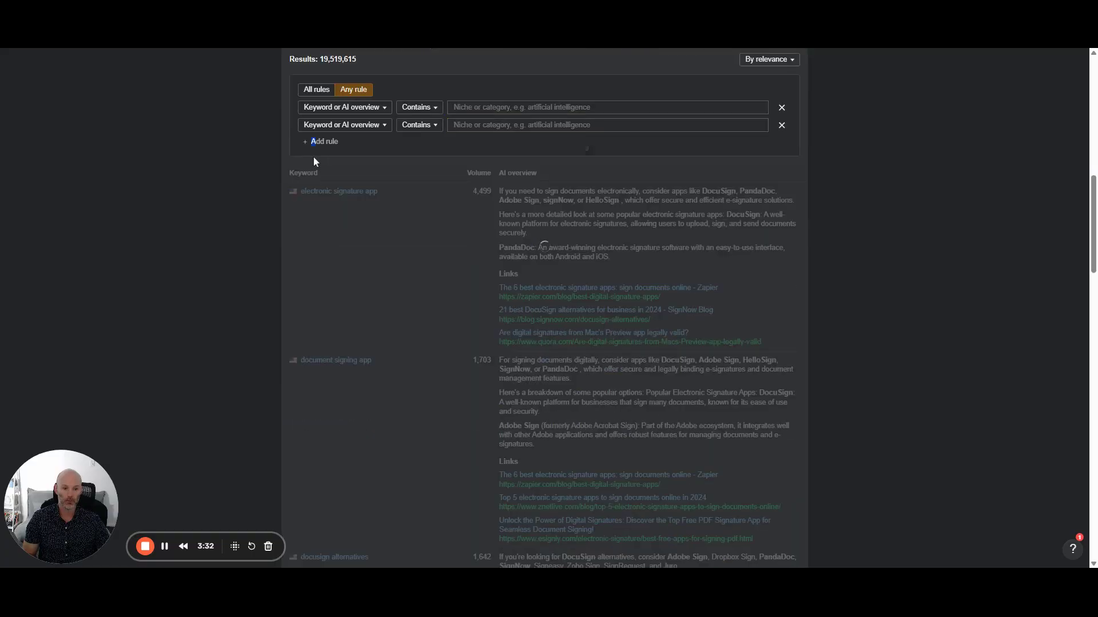
click(312, 93)
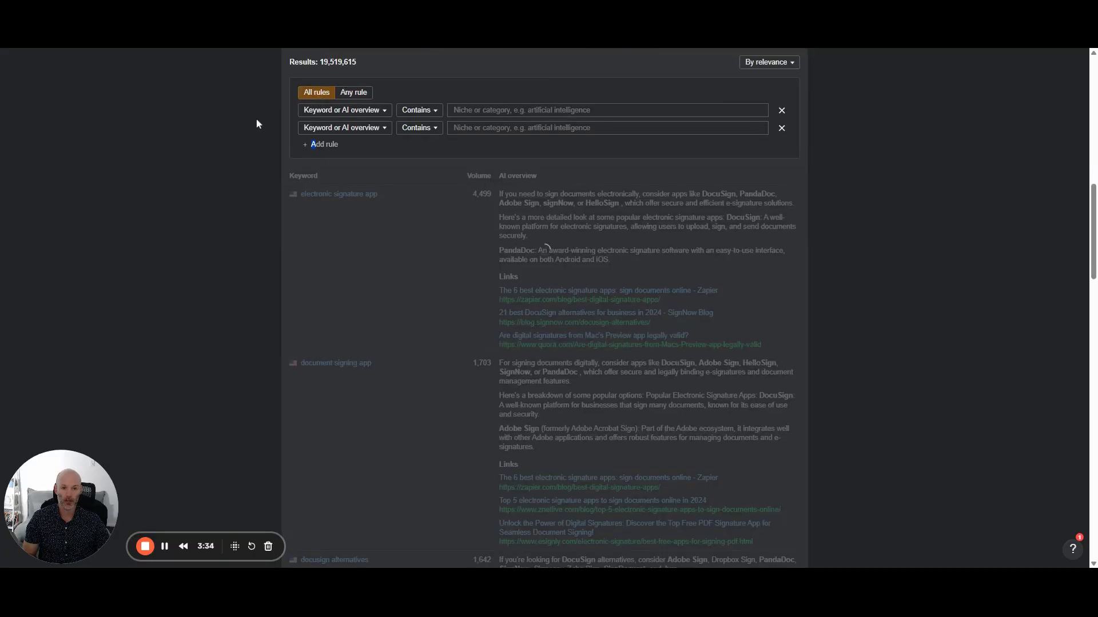
scroll(255, 123, up, 3)
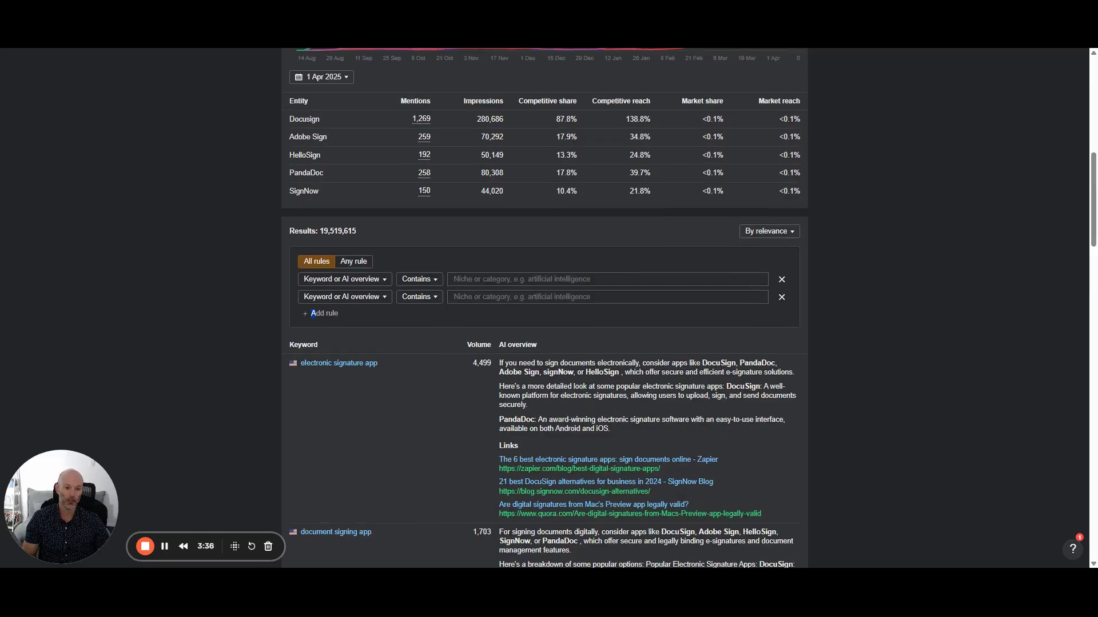
click(454, 297)
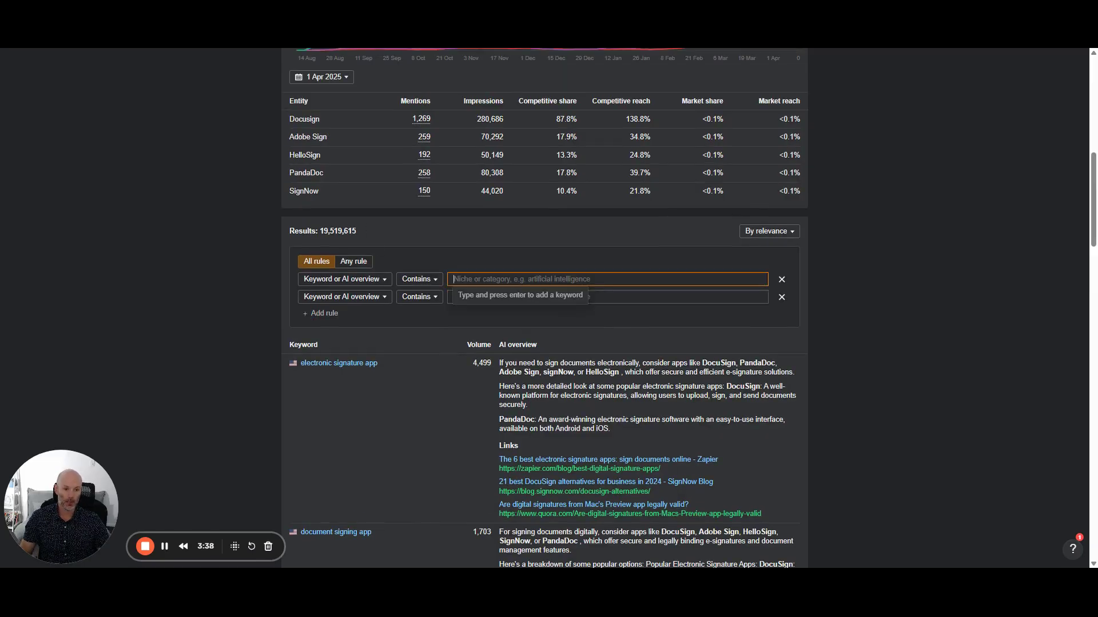
click(783, 297)
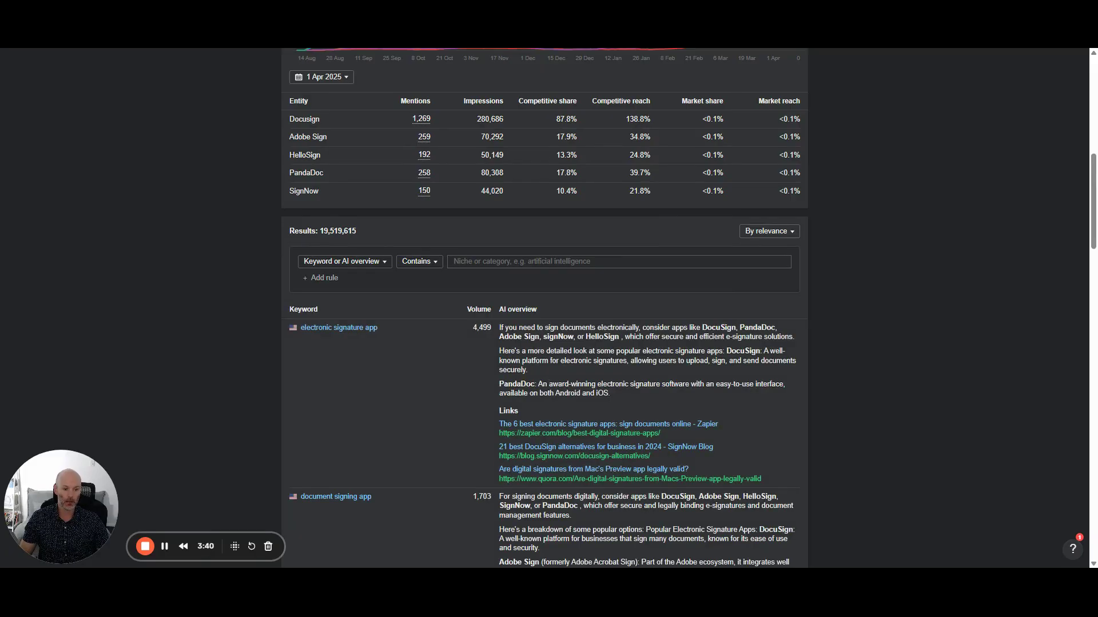
click(571, 261)
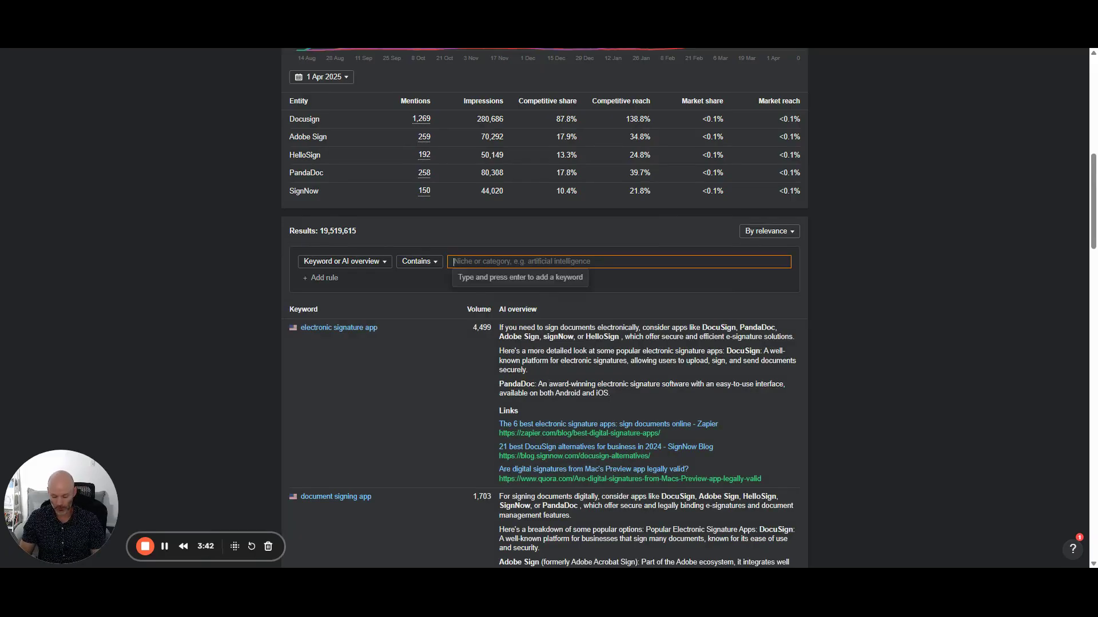
text(do)
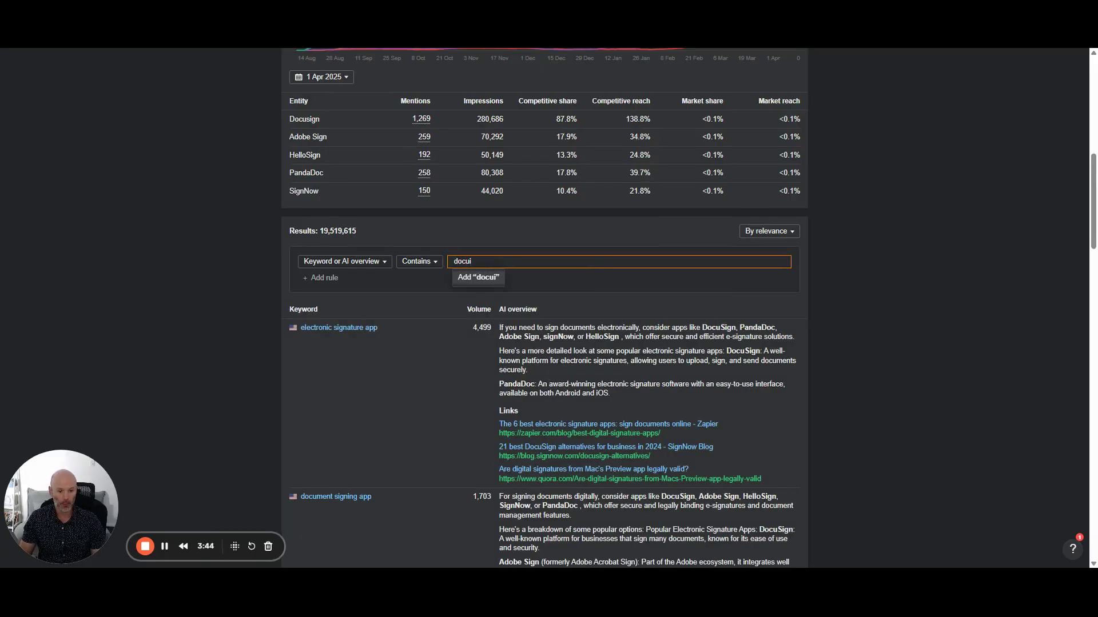
text(cusign)
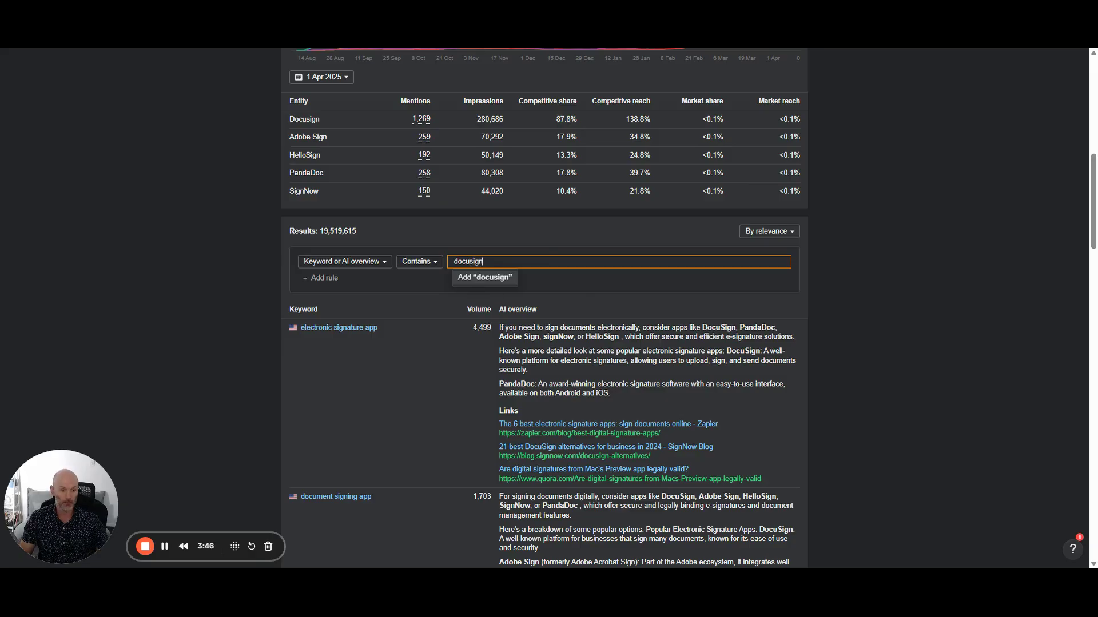
click(489, 279)
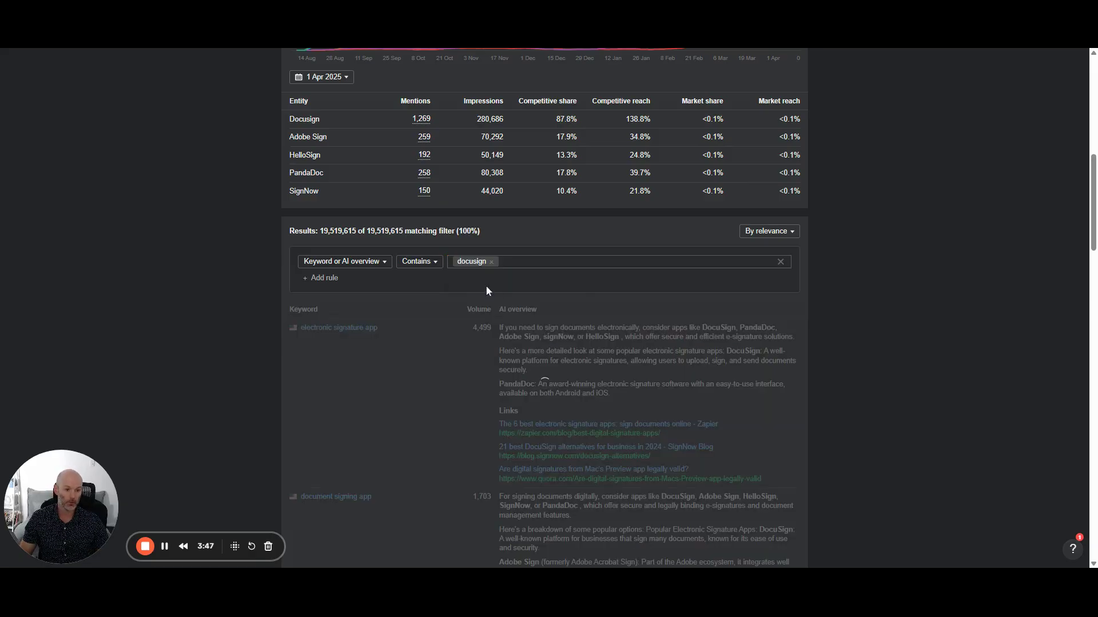
Step: Add a second rule excluding results whose AI overview text mentions 'pandadoc'
click(320, 278)
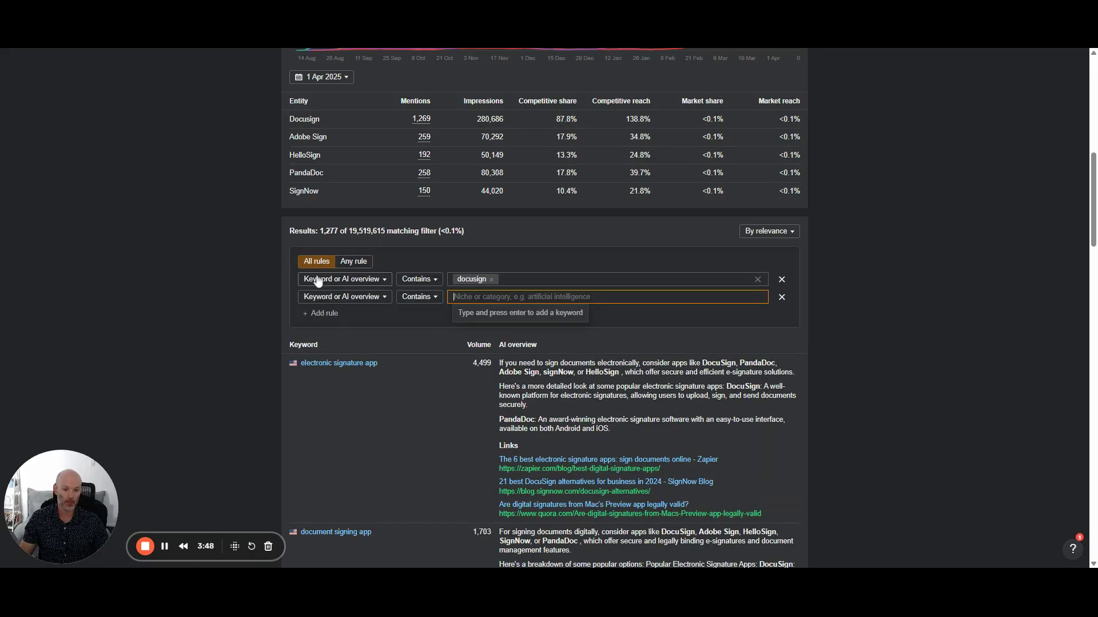
click(357, 296)
click(340, 296)
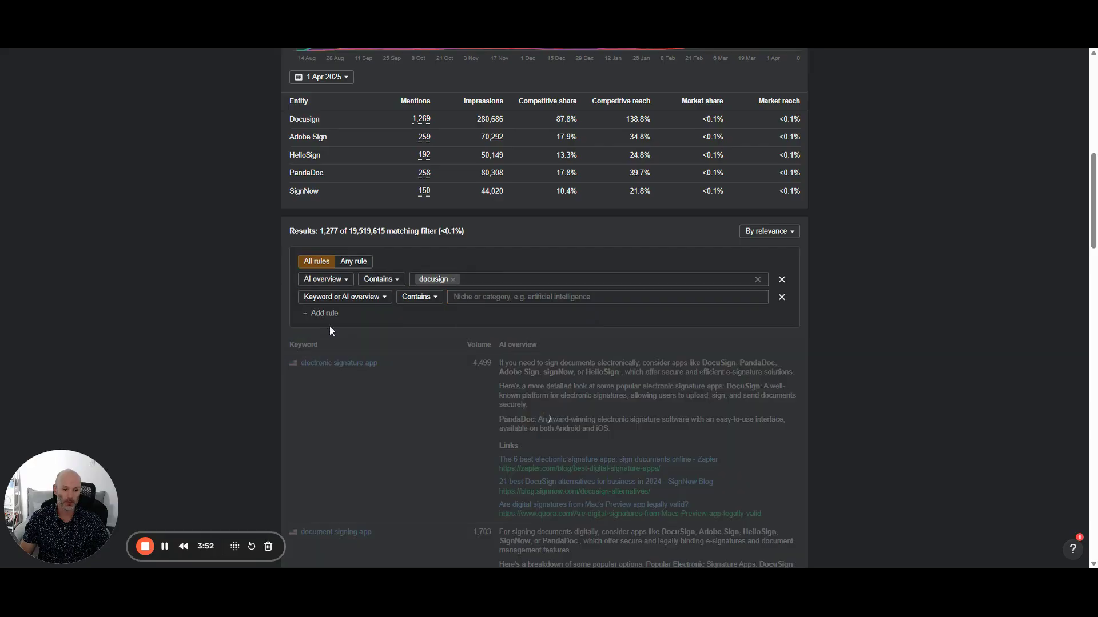
click(337, 234)
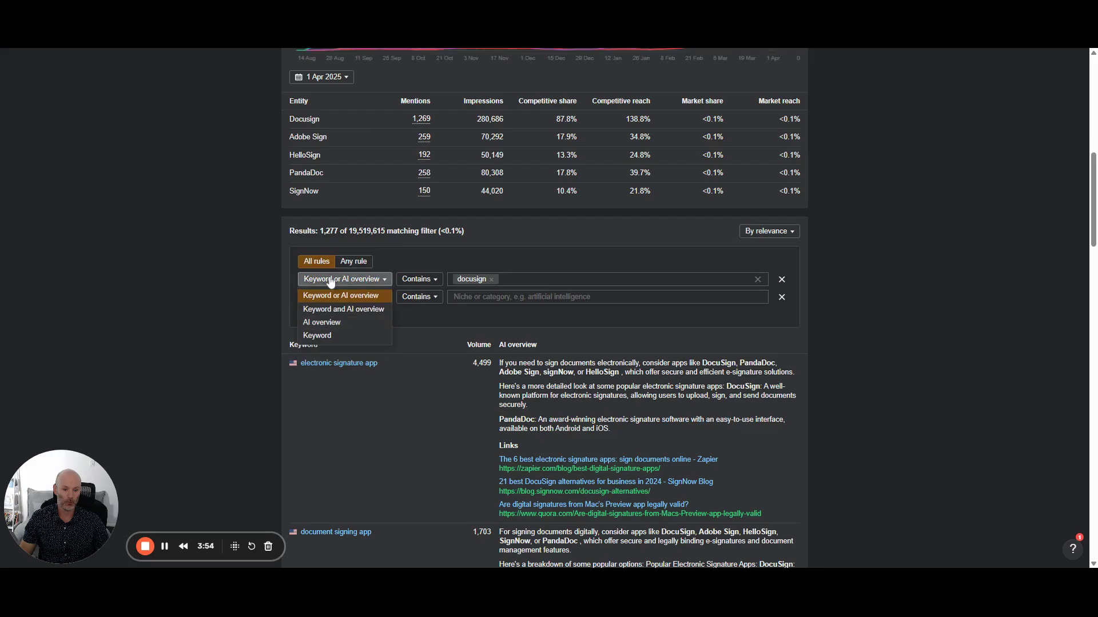
click(321, 323)
click(381, 297)
click(388, 327)
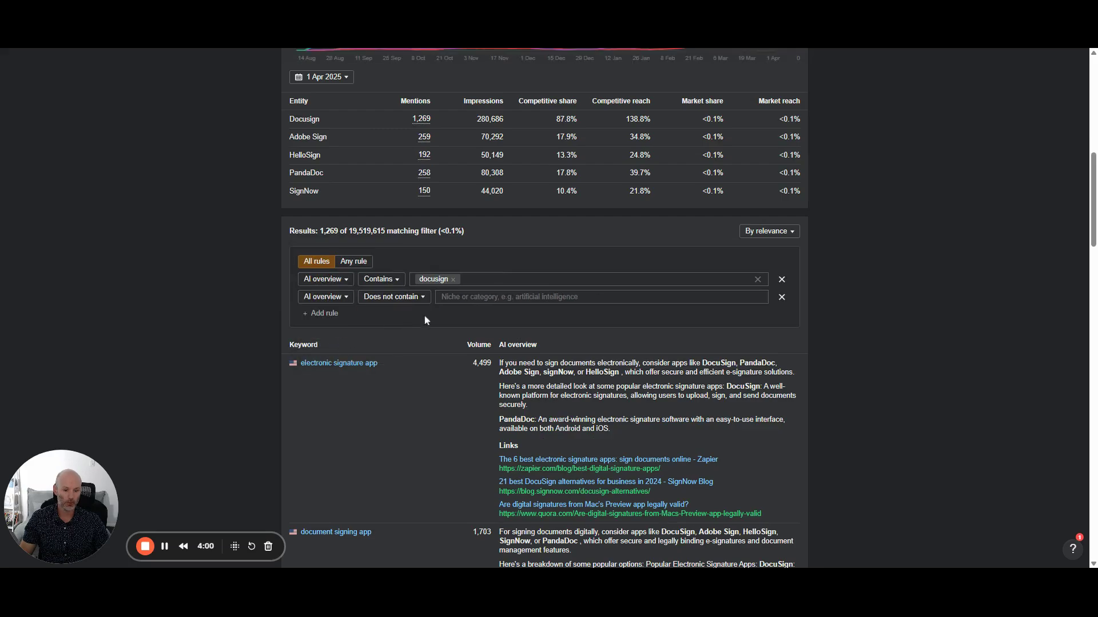
text(pand)
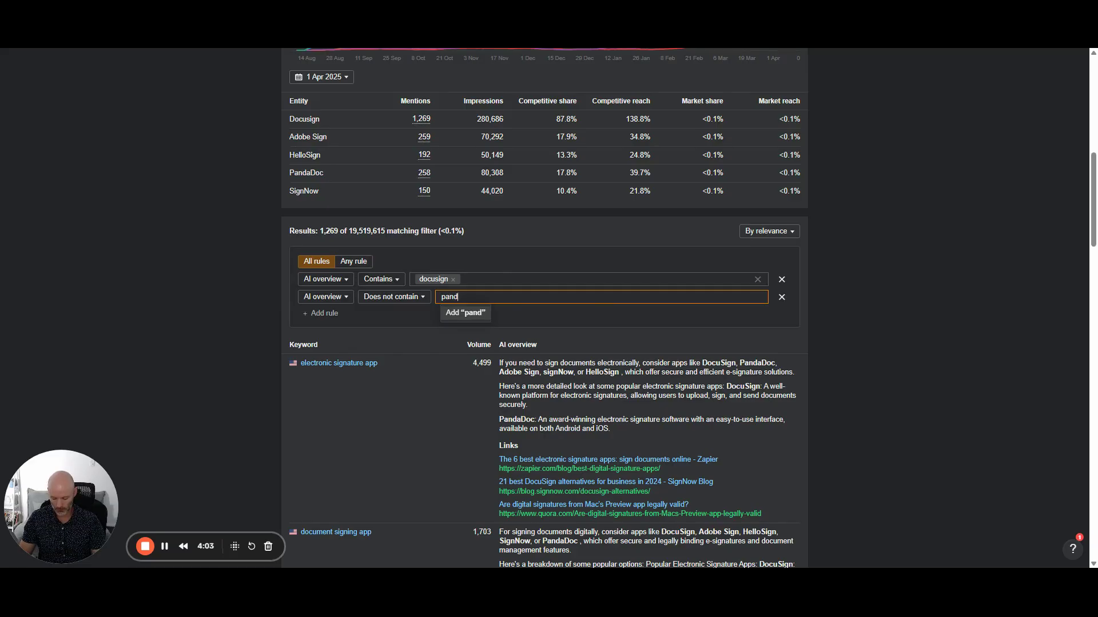
text(adoc)
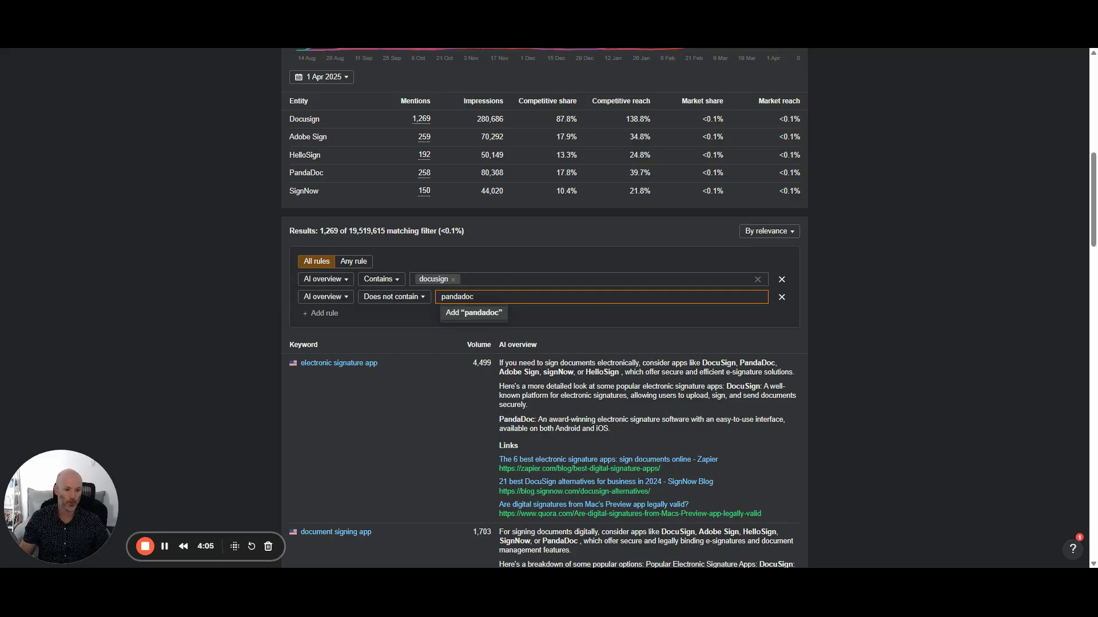
click(451, 319)
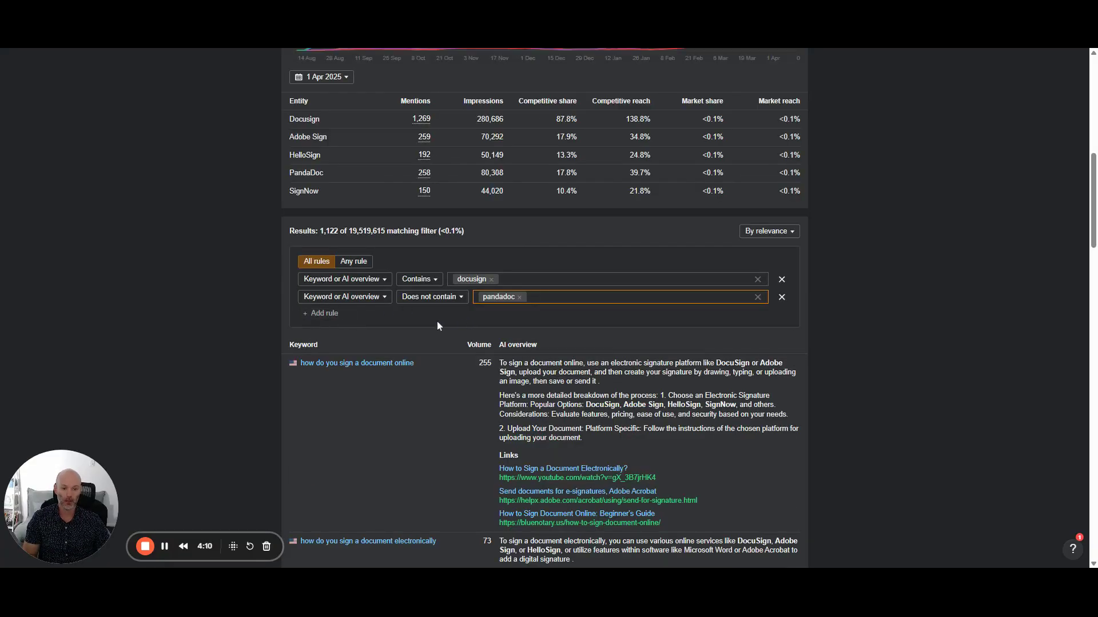
scroll(544, 308, down, 1)
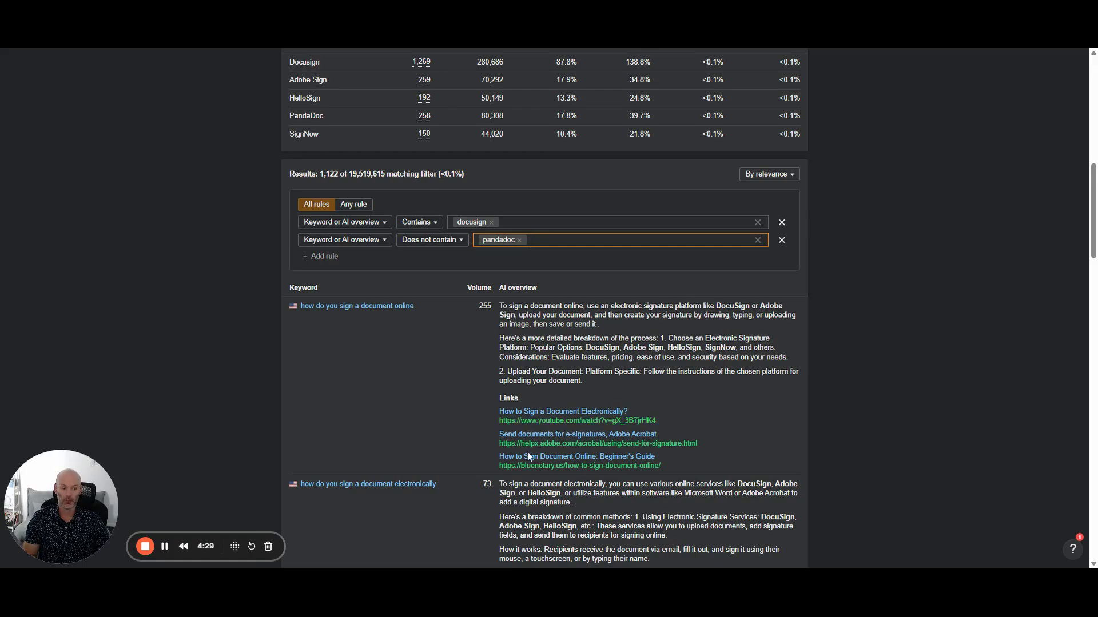
scroll(566, 425, down, 4)
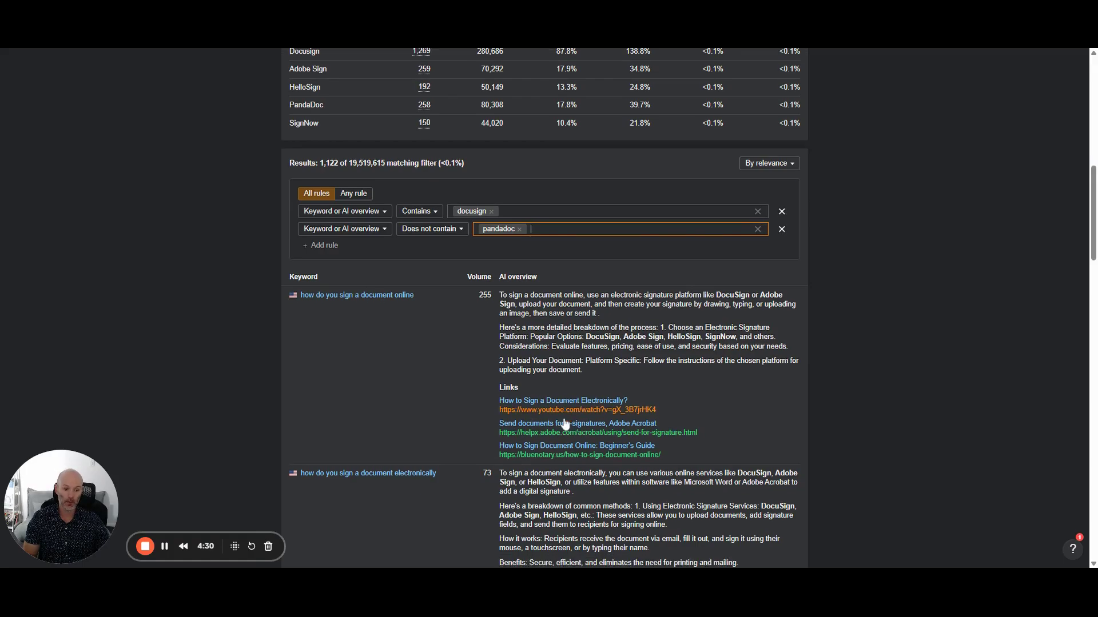
scroll(563, 260, up, 1)
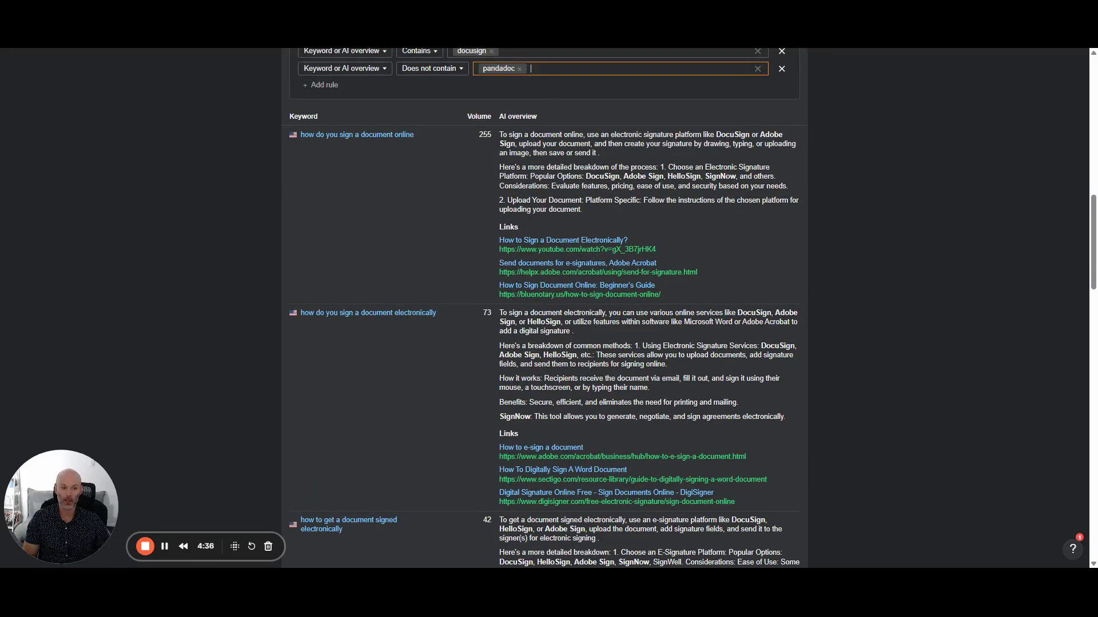
scroll(538, 301, up, 1)
scroll(486, 529, down, 4)
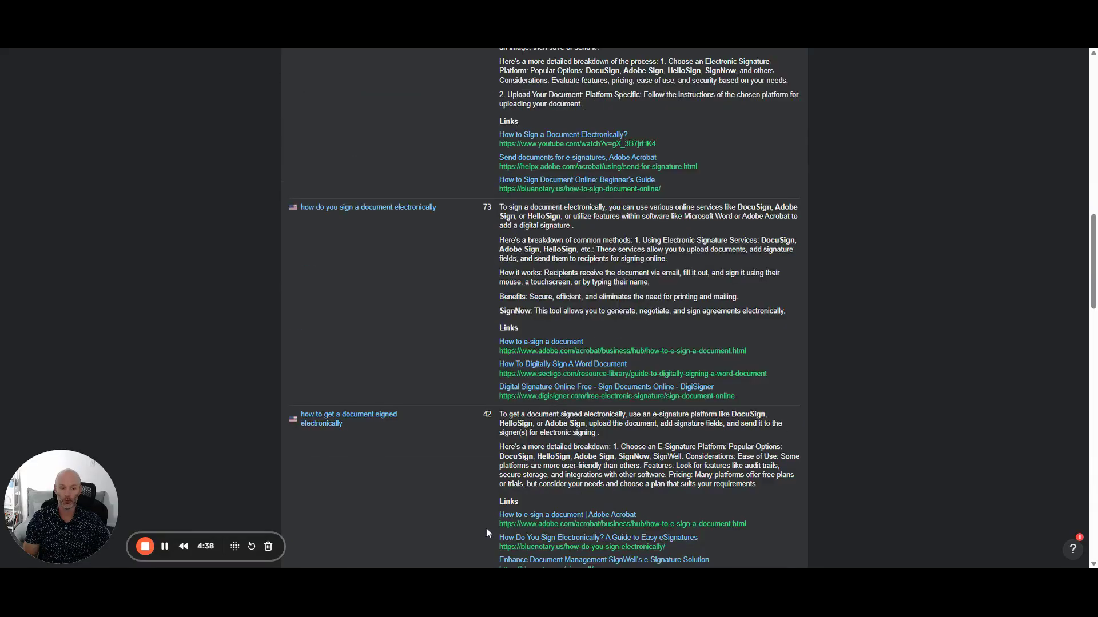
scroll(481, 526, up, 8)
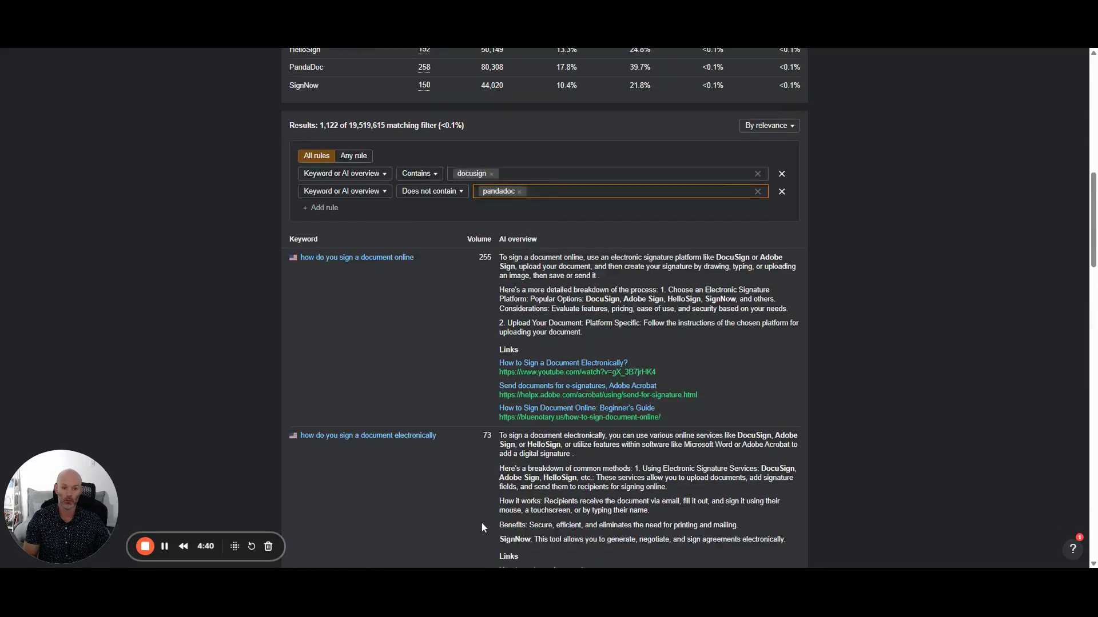
scroll(460, 475, up, 8)
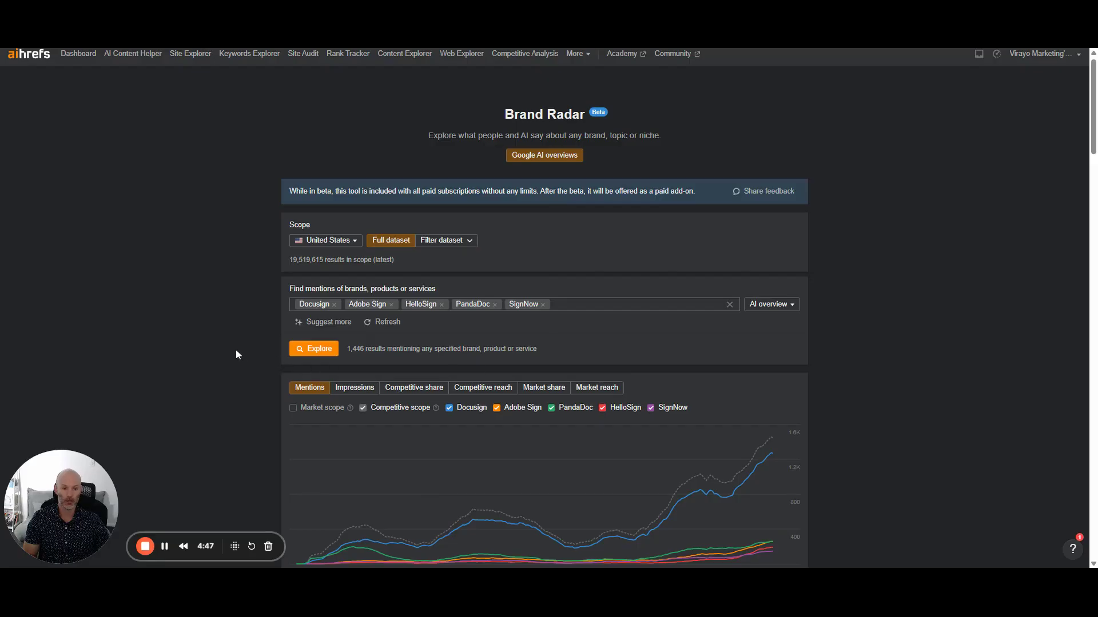
scroll(232, 349, down, 5)
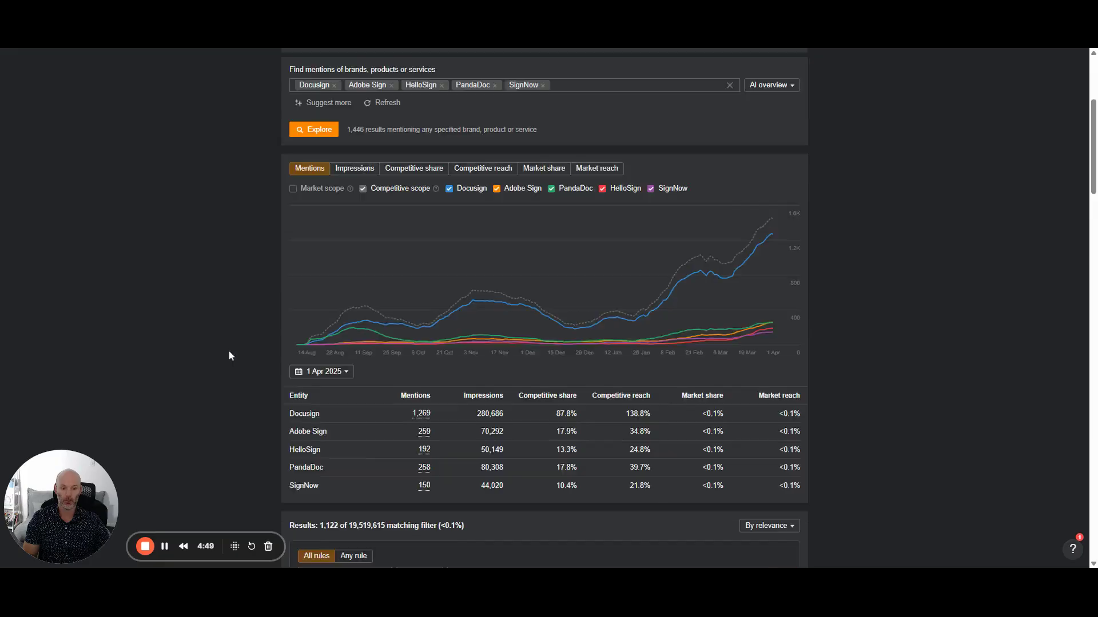
scroll(230, 356, down, 7)
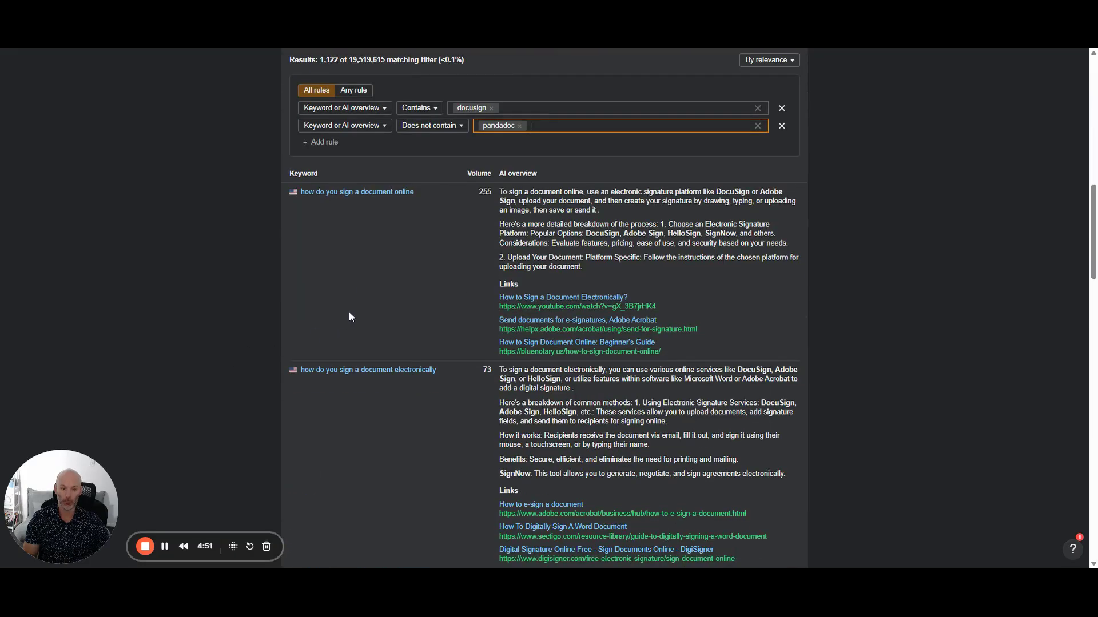